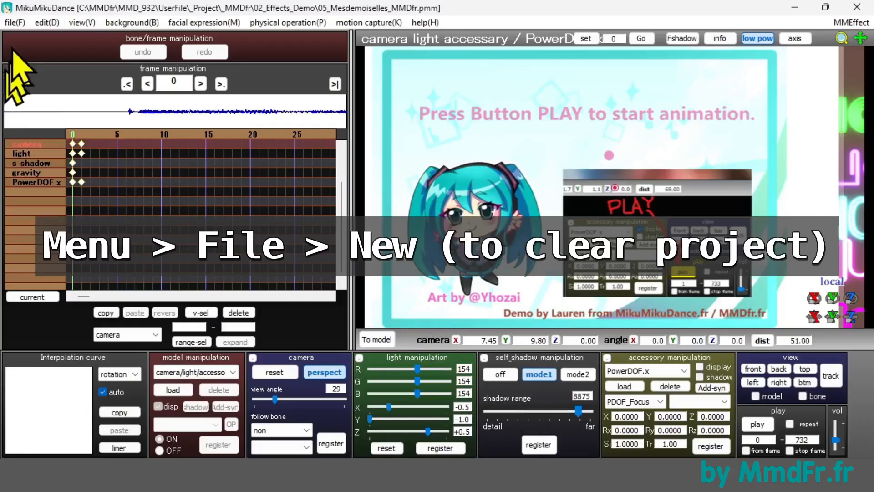
Step: Clear the loaded project by starting a new empty one and accept discarding the existing state
{"action": "left_click", "coordinate": [16, 22]}
{"action": "left_click", "coordinate": [27, 40]}
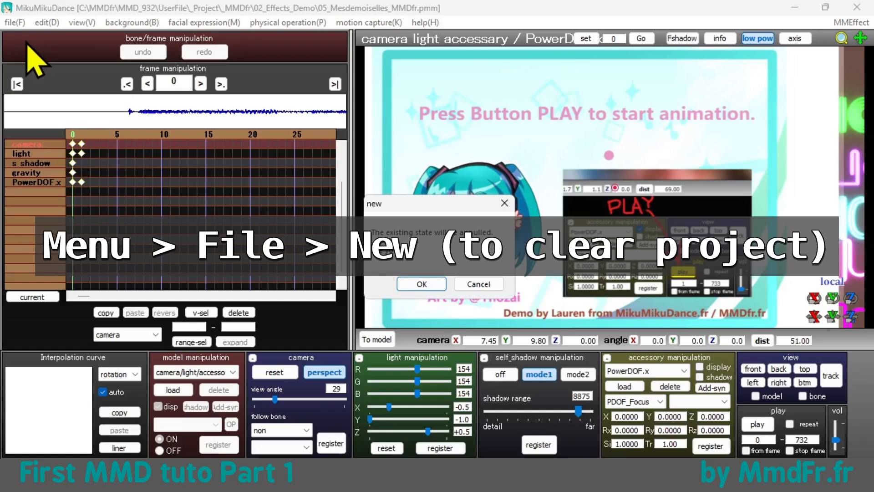
{"action": "left_click", "coordinate": [419, 285]}
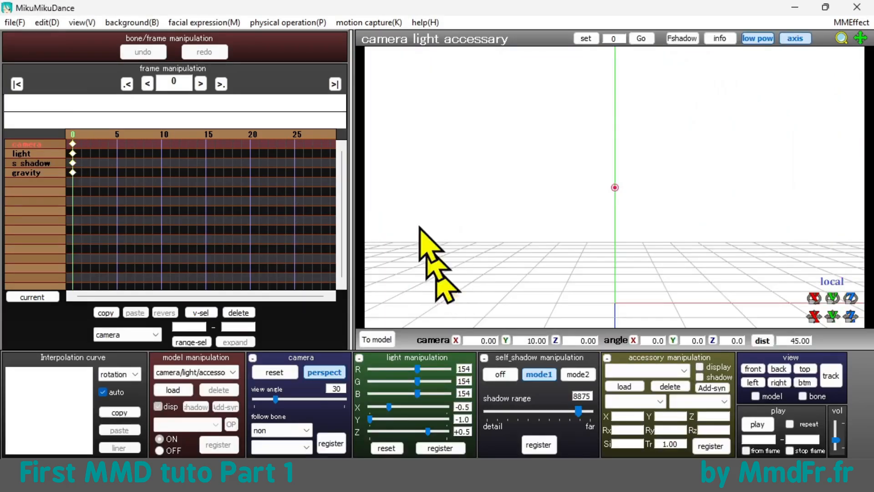
Step: Narrow the frame manipulation area to enlarge the 3D viewport, and switch the viewport to a black background
{"action": "left_click_drag", "start_coordinate": [349, 179], "coordinate": [88, 188]}
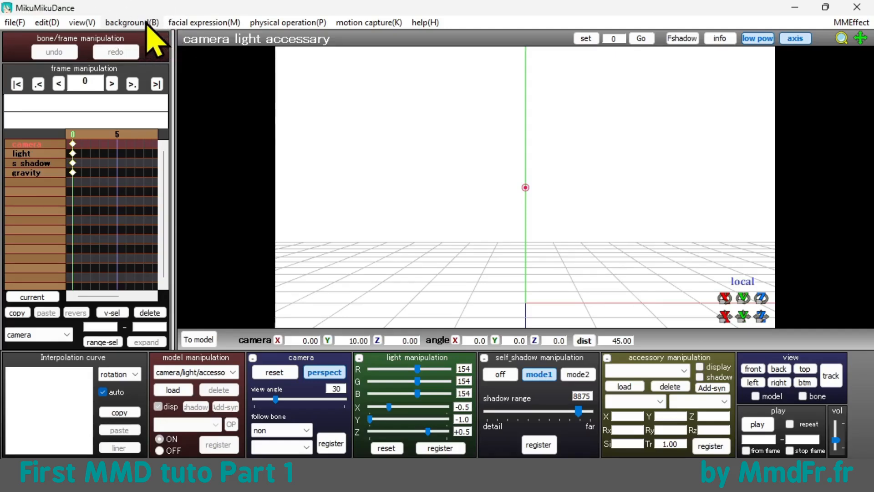
{"action": "left_click", "coordinate": [147, 23]}
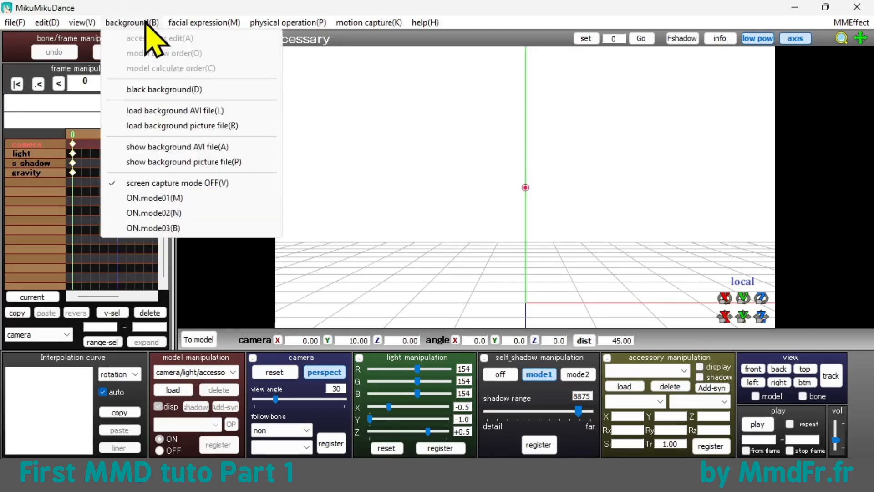
{"action": "left_click", "coordinate": [161, 90]}
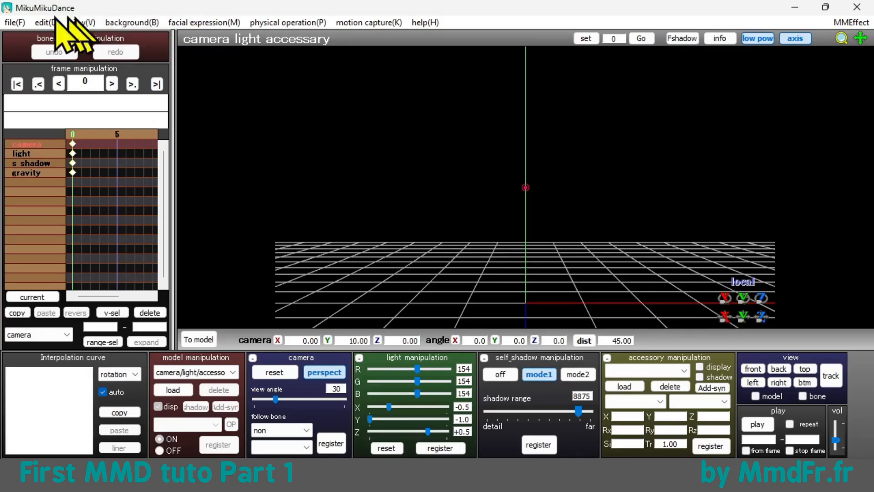
{"action": "left_click", "coordinate": [17, 24]}
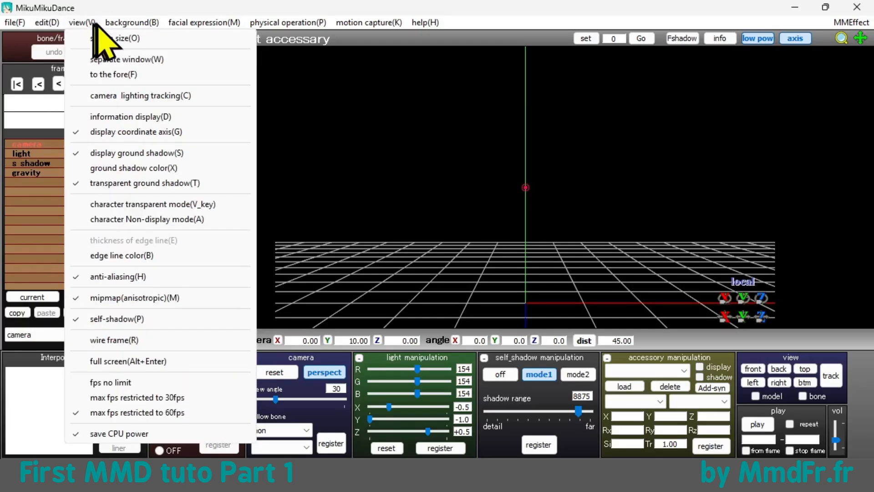
{"action": "mouse_move", "coordinate": [142, 29]}
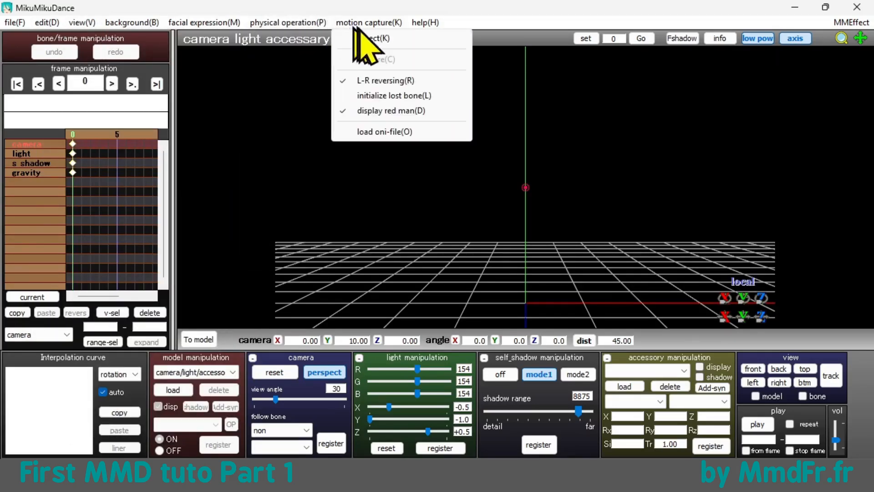
{"action": "left_click", "coordinate": [700, 322]}
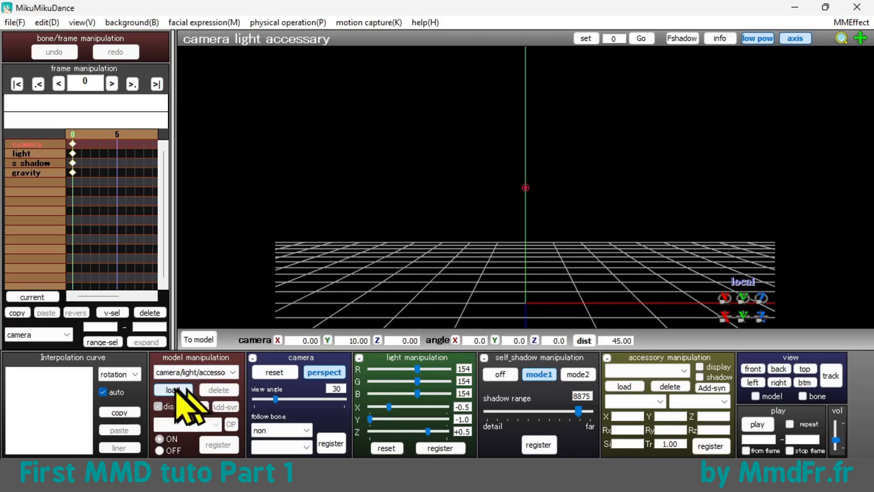
Step: Load the model Michou_v01.pmx from UserFile/Model/_MMDfr/01_Michou and accept its model information
{"action": "left_click", "coordinate": [173, 390]}
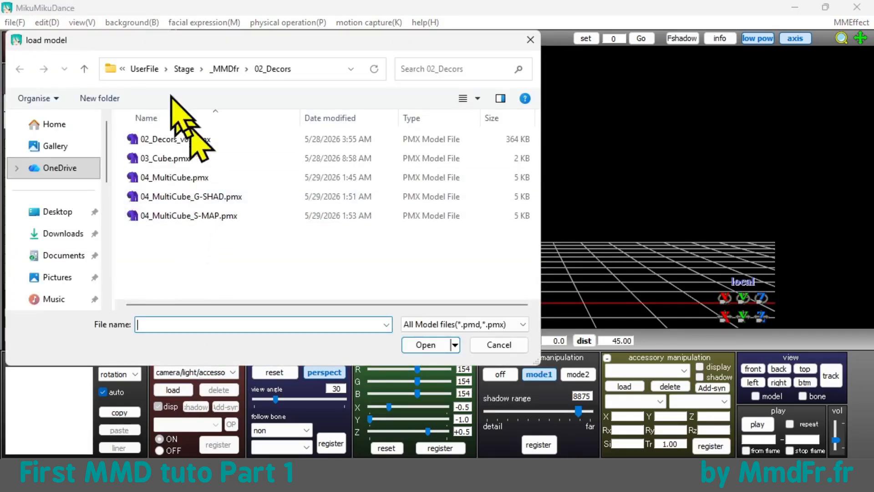
{"action": "left_click", "coordinate": [145, 70]}
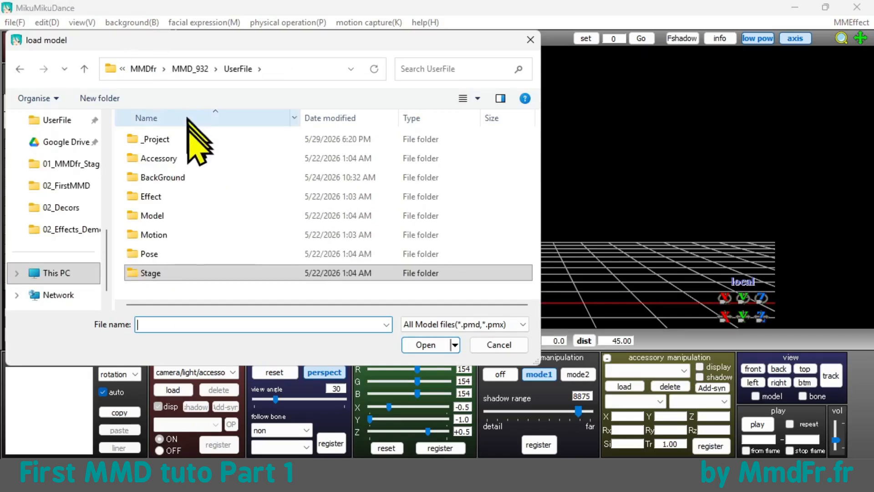
{"action": "double_click", "coordinate": [157, 217]}
{"action": "double_click", "coordinate": [157, 141]}
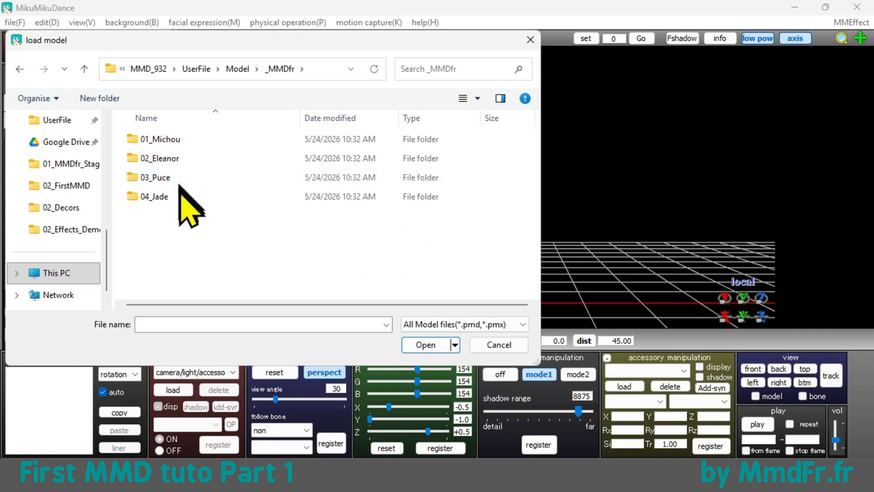
{"action": "double_click", "coordinate": [190, 140]}
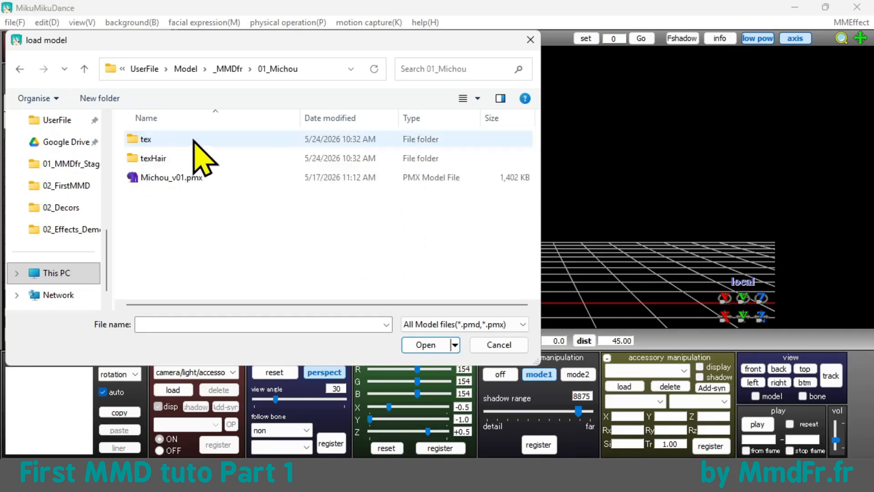
{"action": "left_click", "coordinate": [198, 178]}
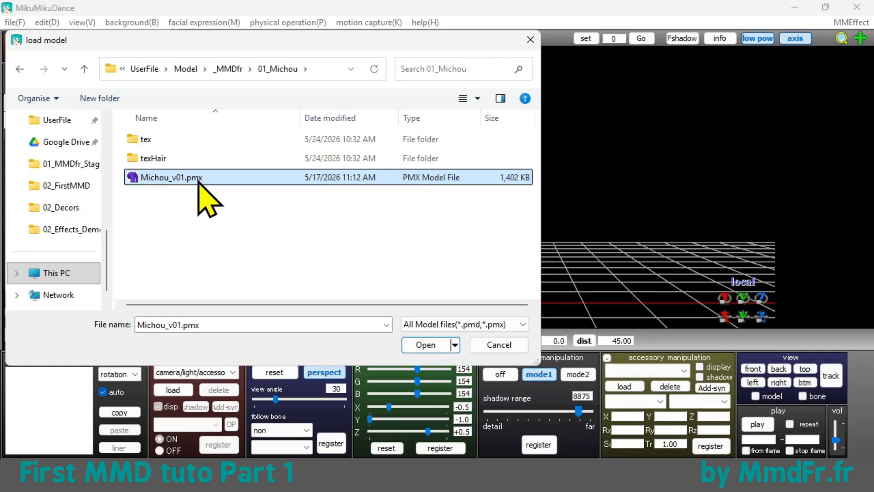
{"action": "double_click", "coordinate": [198, 179]}
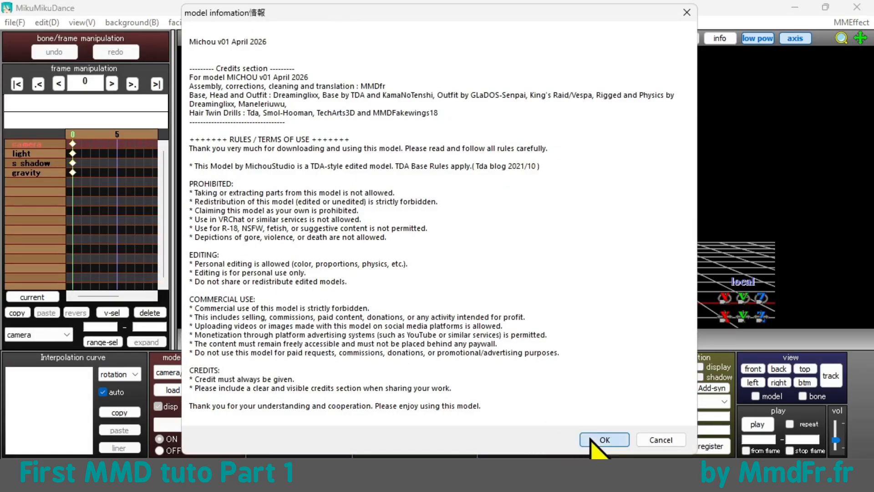
{"action": "left_click", "coordinate": [604, 440]}
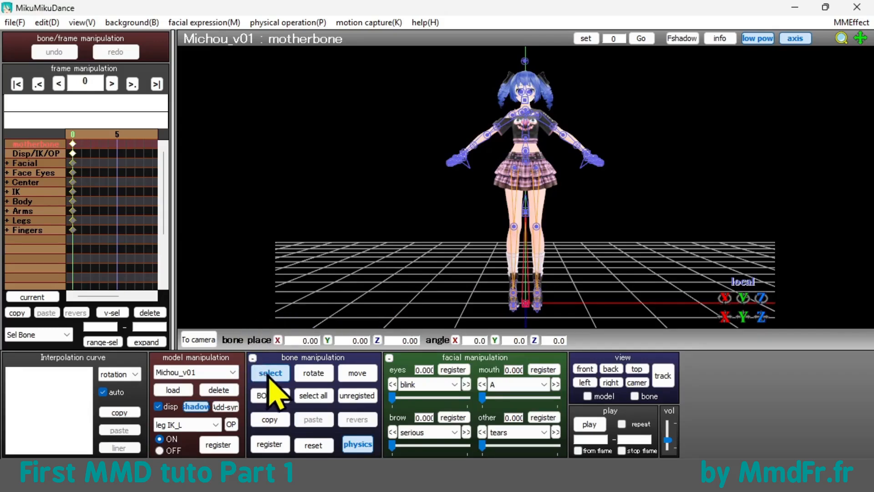
Step: Turn off bone selection, switch to camera mode, and make Michou_v01 the active model again
{"action": "left_click", "coordinate": [270, 374]}
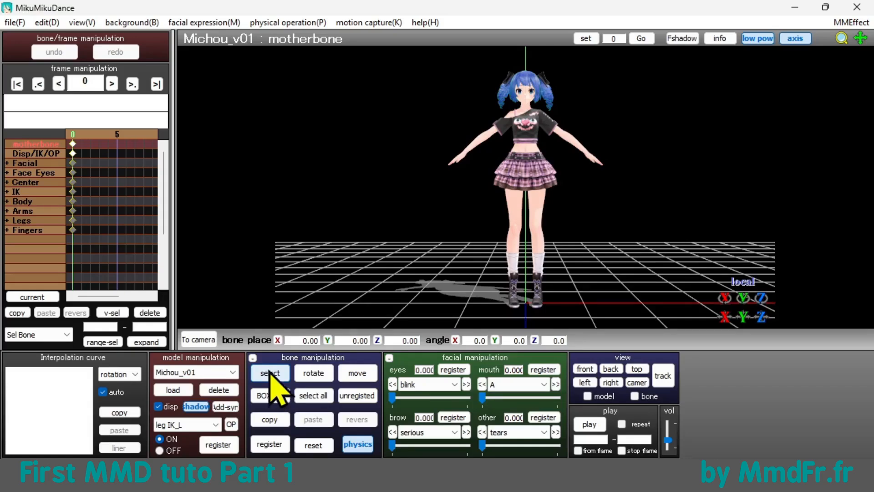
{"action": "left_click", "coordinate": [209, 338]}
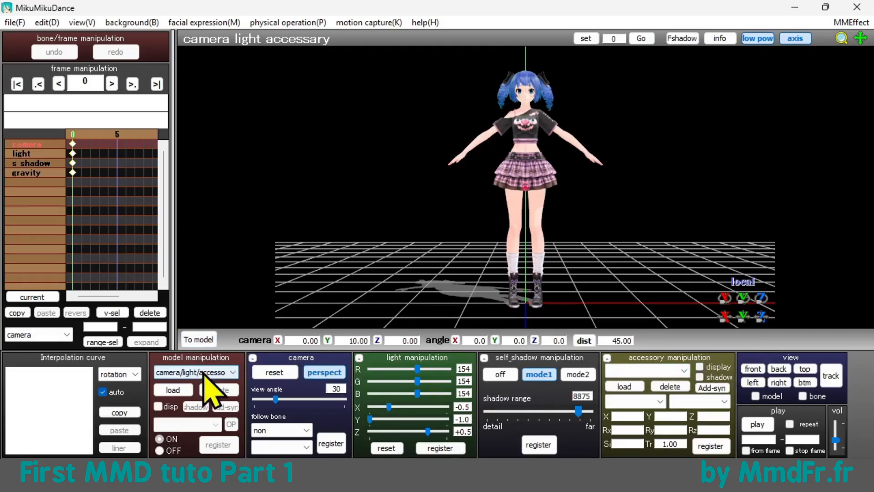
{"action": "left_click", "coordinate": [222, 372]}
{"action": "left_click", "coordinate": [197, 395]}
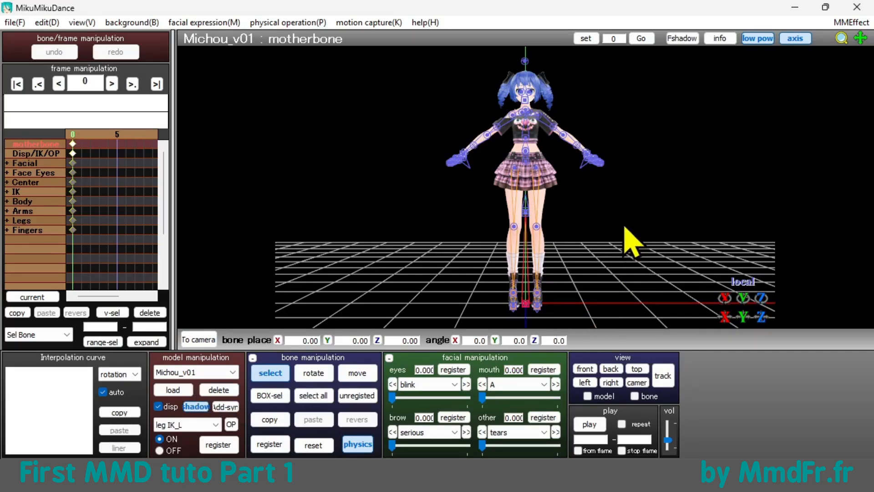
Step: Turn off bone selection to hide the bones and view the Michou_v01 model from several angles and distances
{"action": "right_click_drag", "start_coordinate": [625, 228], "coordinate": [605, 250]}
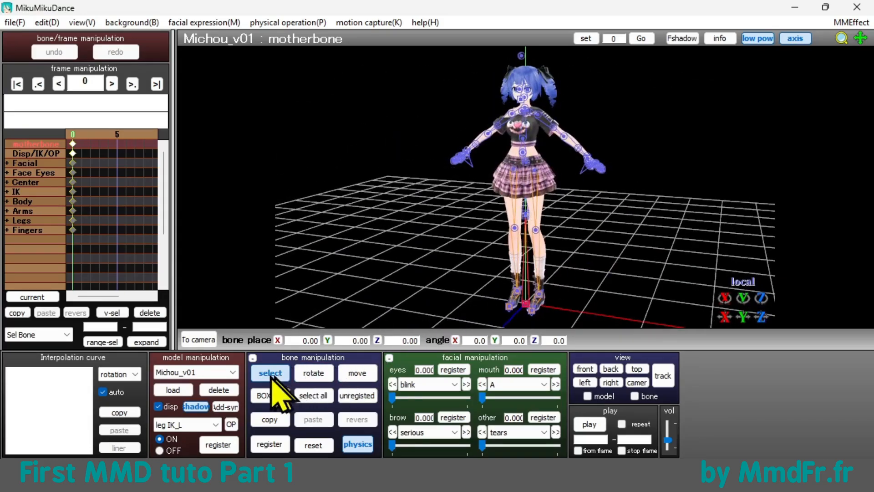
{"action": "left_click", "coordinate": [272, 378]}
{"action": "right_click_drag", "start_coordinate": [677, 263], "coordinate": [635, 249]}
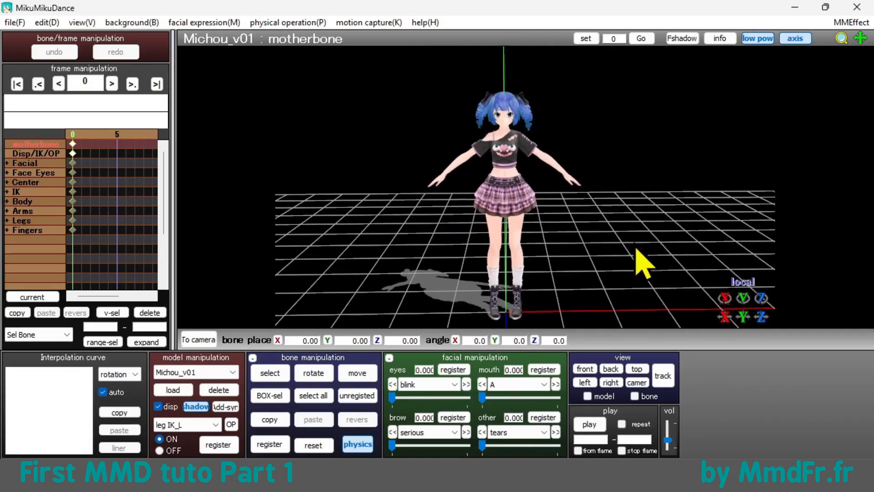
{"action": "mouse_move", "coordinate": [841, 40]}
{"action": "left_mouse_down"}
{"action": "mouse_move", "coordinate": [841, 61]}
{"action": "mouse_move", "coordinate": [841, 28]}
{"action": "mouse_move", "coordinate": [841, 43]}
{"action": "mouse_move", "coordinate": [788, 79]}
{"action": "mouse_move", "coordinate": [809, 80]}
{"action": "mouse_move", "coordinate": [847, 48]}
{"action": "left_mouse_up"}
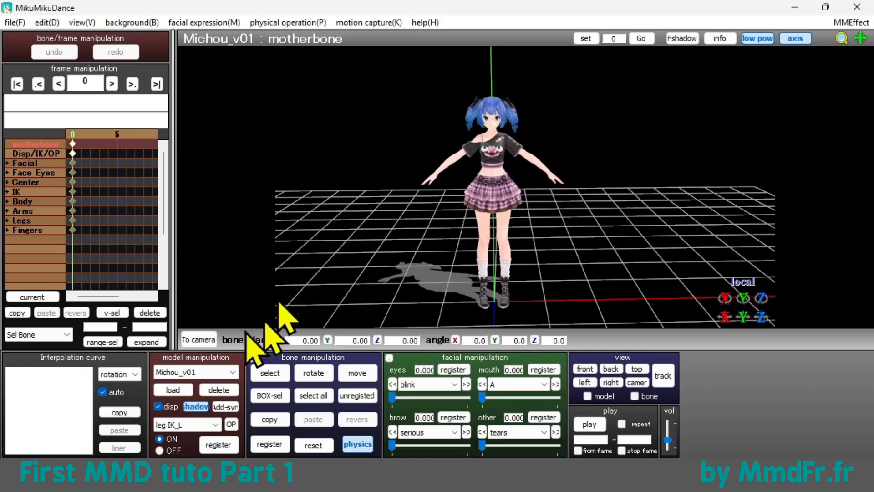
Step: Delete the Michou_v01 model, load Puce_v01 from the 03_Puce folder instead, and view it from another angle
{"action": "left_click", "coordinate": [216, 390]}
{"action": "left_click", "coordinate": [451, 295]}
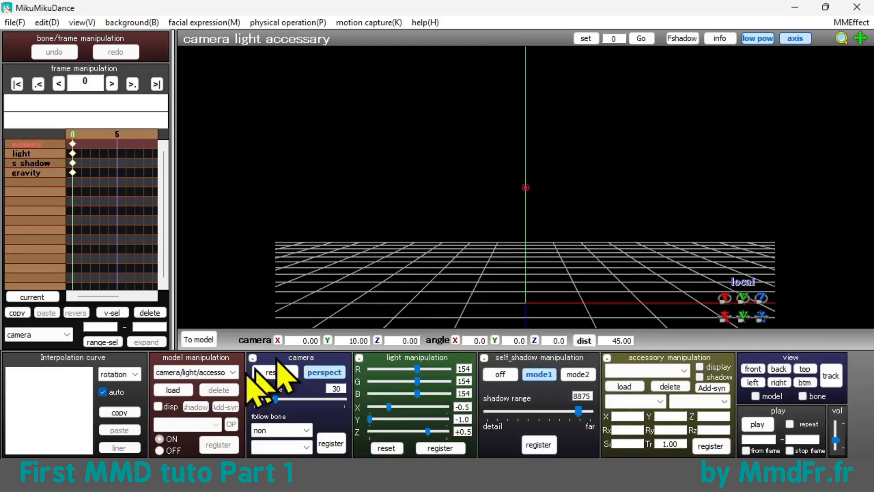
{"action": "left_click", "coordinate": [173, 389]}
{"action": "left_click", "coordinate": [239, 68]}
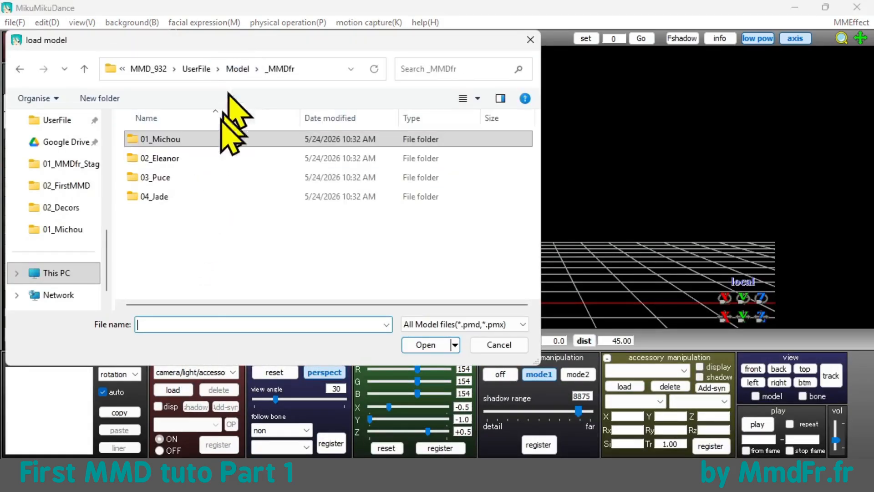
{"action": "double_click", "coordinate": [167, 178]}
{"action": "double_click", "coordinate": [170, 178]}
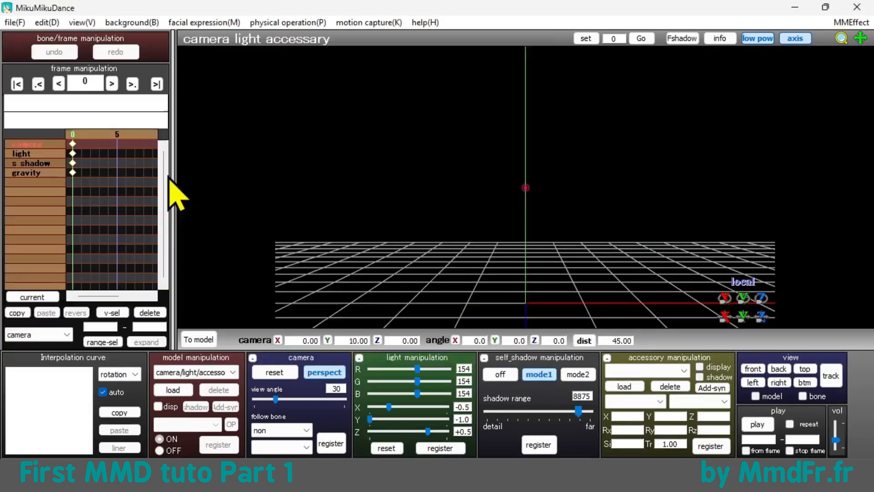
{"action": "left_click", "coordinate": [556, 440]}
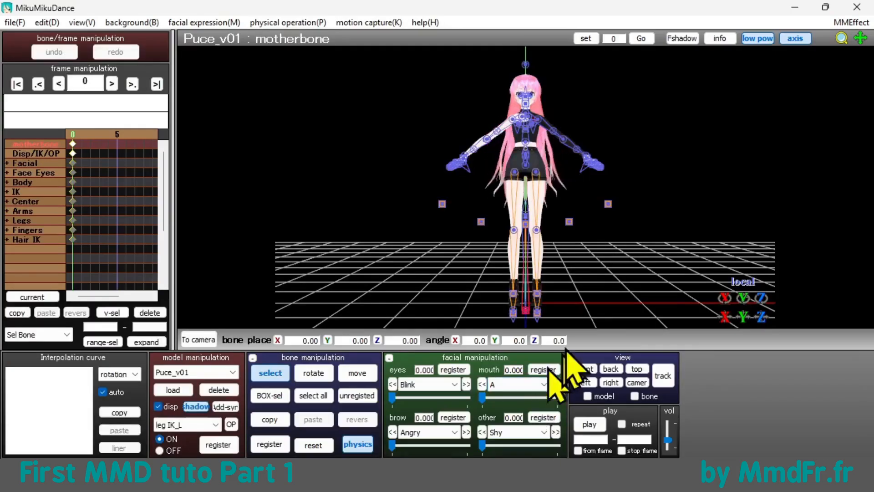
{"action": "right_click_drag", "start_coordinate": [664, 254], "coordinate": [596, 277]}
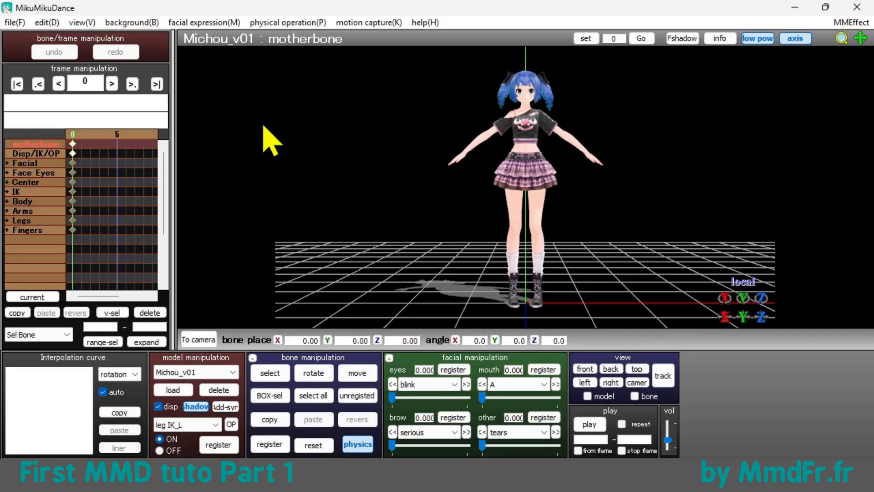
Step: Load the motion file First_Dance.vmd from Motion/ZZZ_FirstDance onto the Michou_v01 model and accept the bone-name notice
{"action": "right_click_drag", "start_coordinate": [343, 192], "coordinate": [325, 220]}
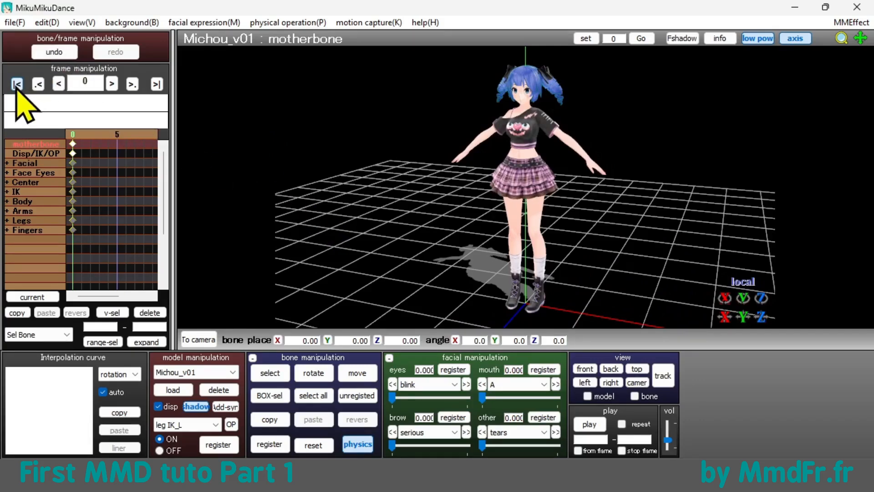
{"action": "left_click", "coordinate": [7, 8]}
{"action": "key", "text": "Escape"}
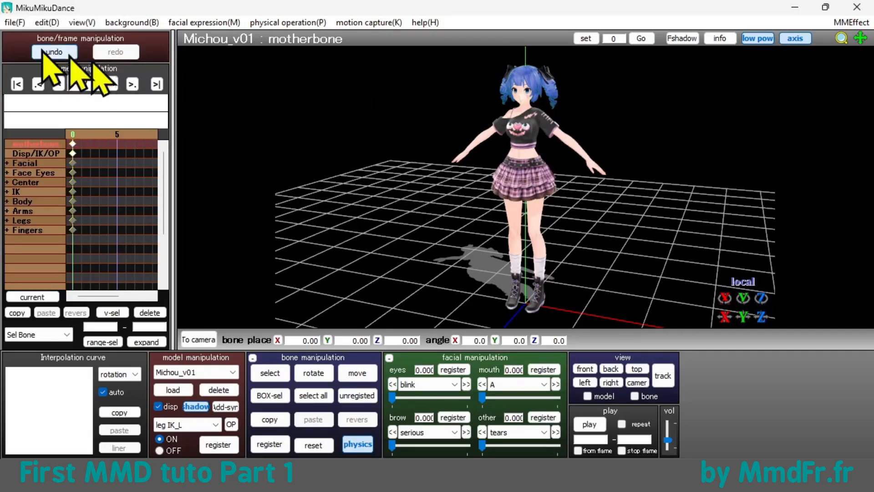
{"action": "left_click", "coordinate": [15, 23]}
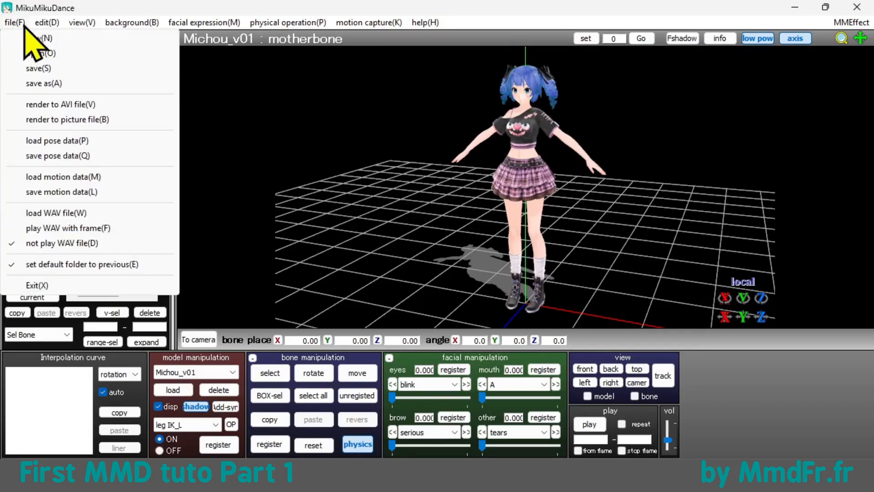
{"action": "left_click", "coordinate": [60, 177]}
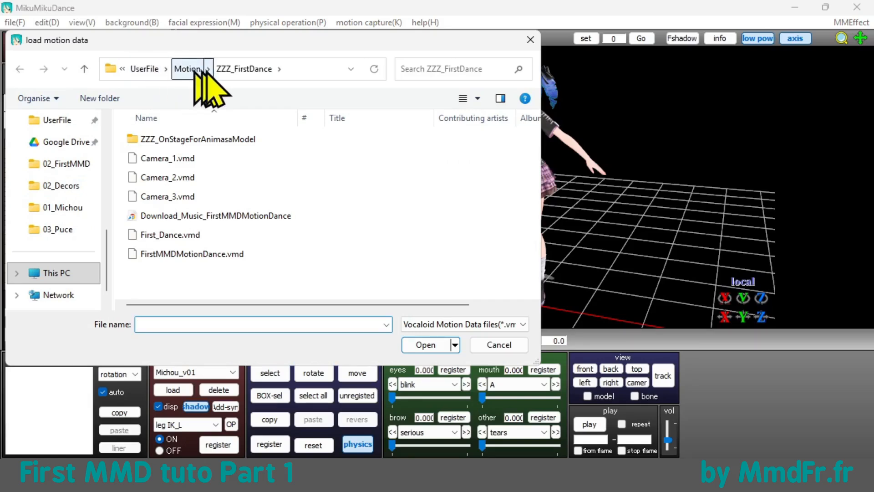
{"action": "left_click", "coordinate": [184, 235]}
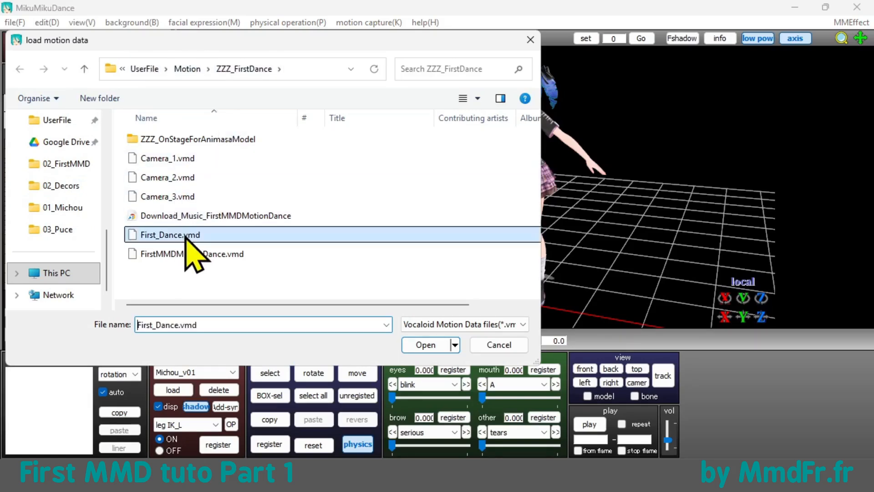
{"action": "left_click", "coordinate": [417, 350]}
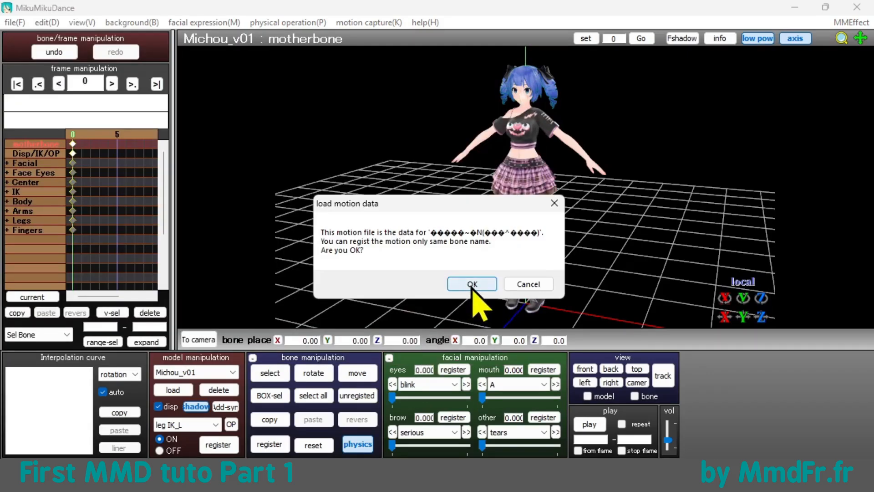
{"action": "left_click", "coordinate": [472, 284]}
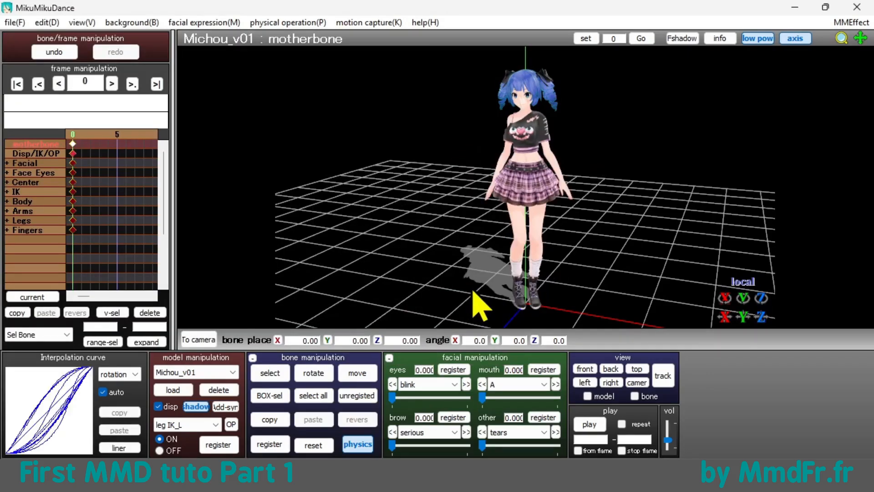
Step: Go to the motion's last frame, 732, and set the playback range from frame 0 to 732
{"action": "right_click_drag", "start_coordinate": [643, 268], "coordinate": [599, 272]}
{"action": "mouse_move", "coordinate": [87, 300]}
{"action": "left_mouse_down"}
{"action": "mouse_move", "coordinate": [139, 301]}
{"action": "mouse_move", "coordinate": [83, 296]}
{"action": "left_mouse_up"}
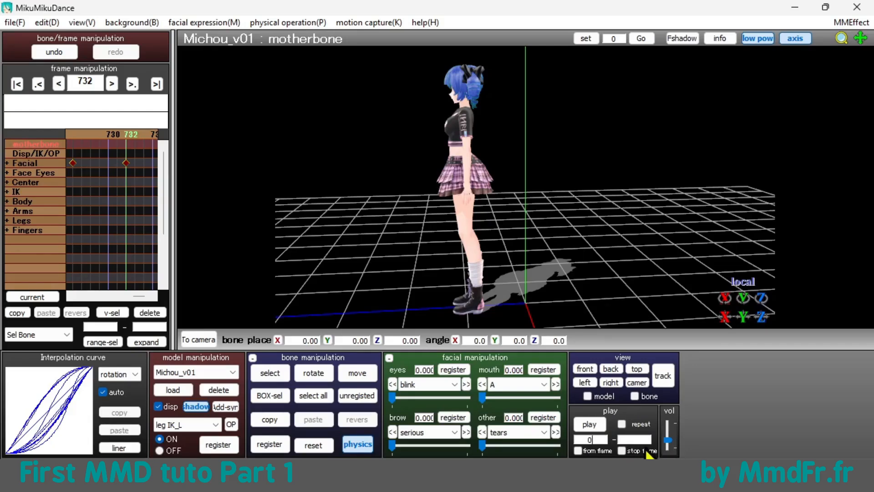
{"action": "left_click", "coordinate": [641, 440]}
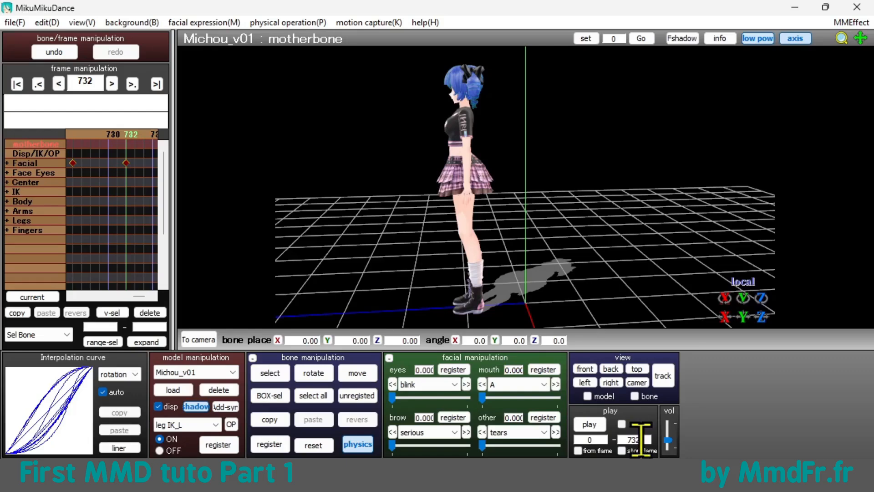
Step: Play the First_Dance motion on the Michou_v01 model and stop the playback
{"action": "left_click", "coordinate": [588, 424]}
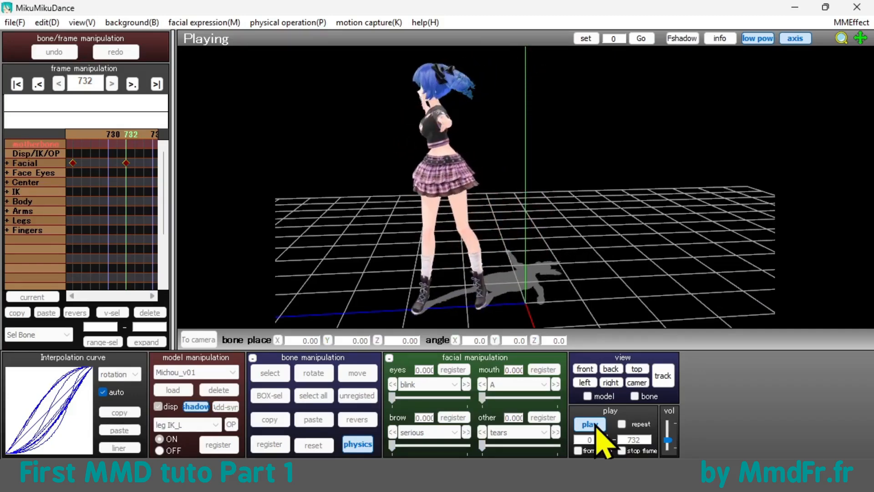
{"action": "left_click", "coordinate": [592, 426]}
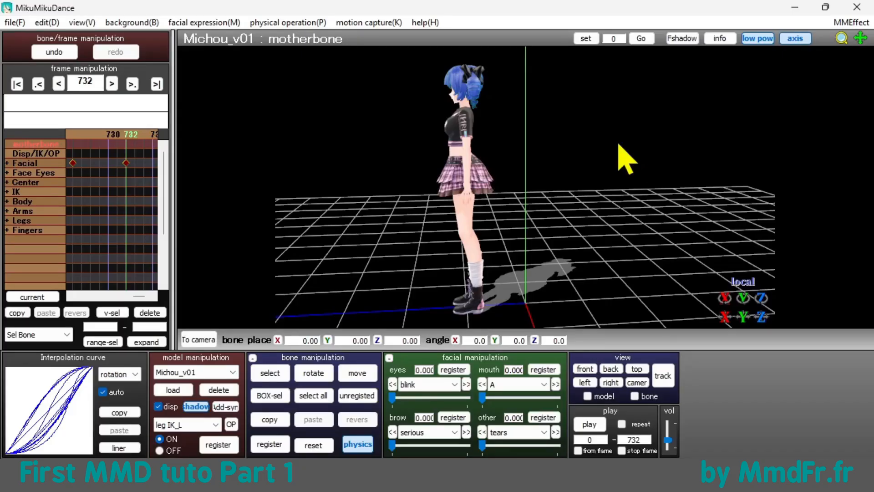
Step: Load the sound file FirstMMDMotionDance_beat.wav from Motion/ZZZ_FirstDance and set the project not to play the WAV file
{"action": "left_click", "coordinate": [18, 23]}
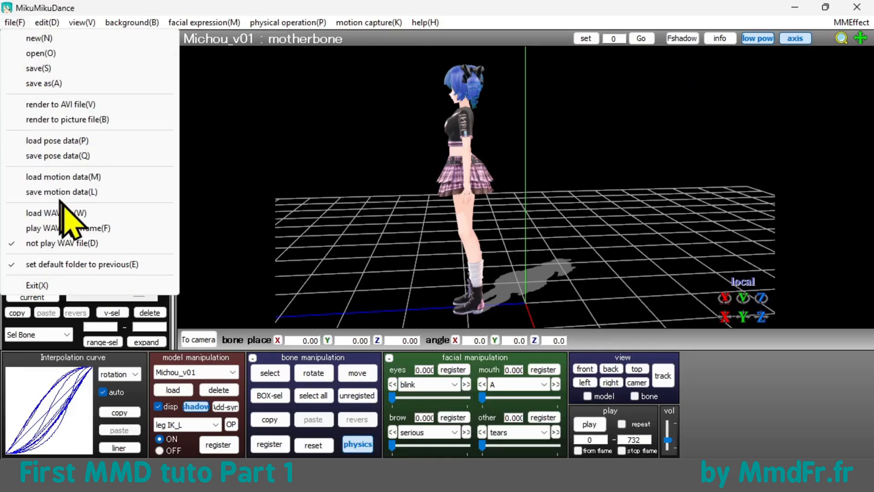
{"action": "left_click", "coordinate": [75, 213]}
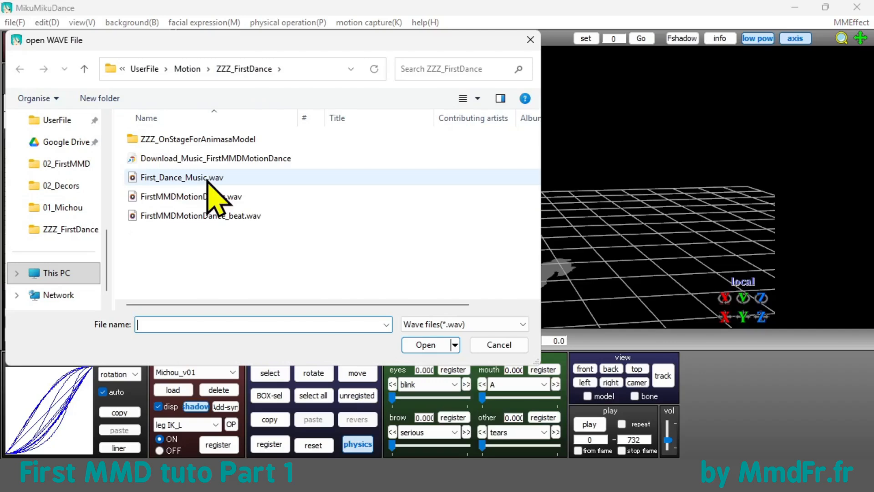
{"action": "left_click", "coordinate": [211, 217]}
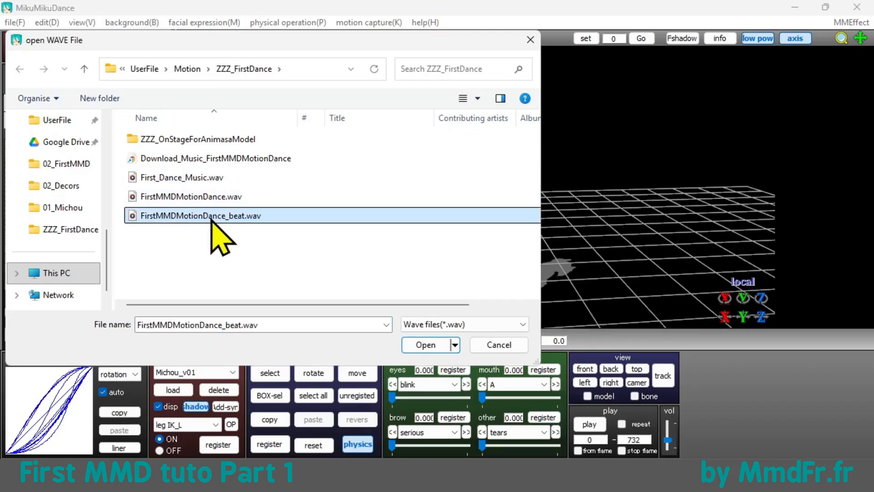
{"action": "left_click", "coordinate": [417, 346]}
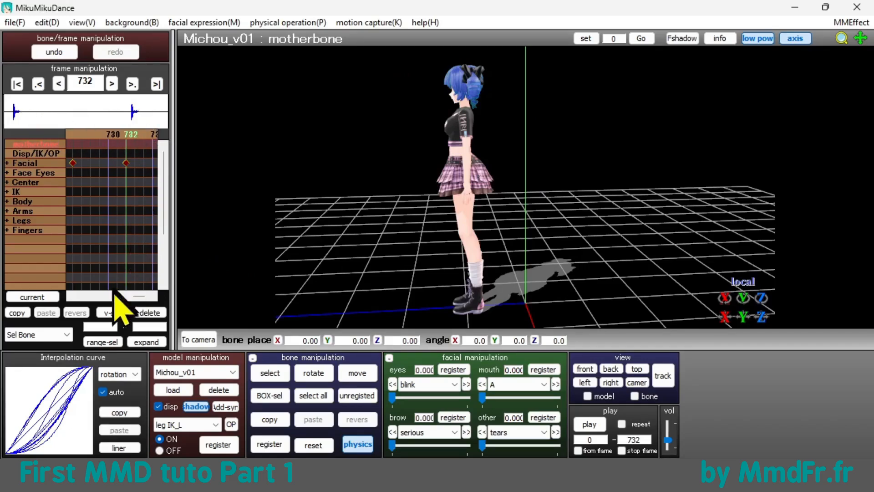
{"action": "left_click", "coordinate": [16, 22]}
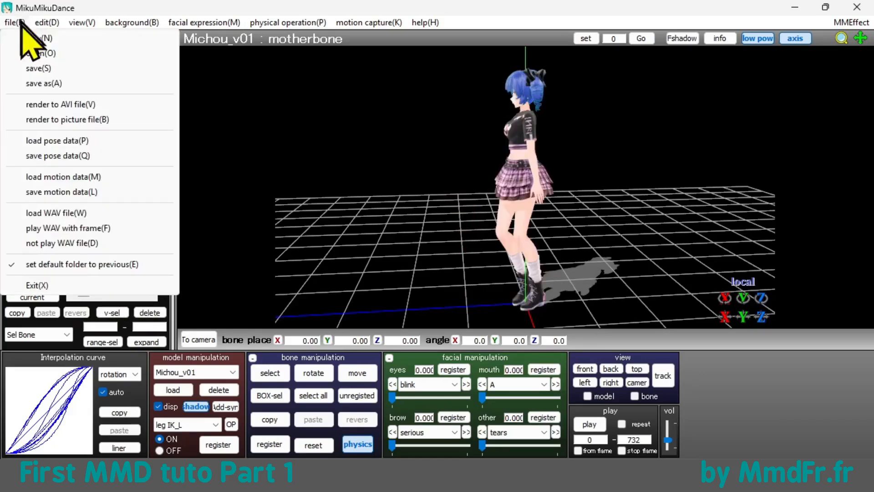
{"action": "left_click", "coordinate": [59, 244]}
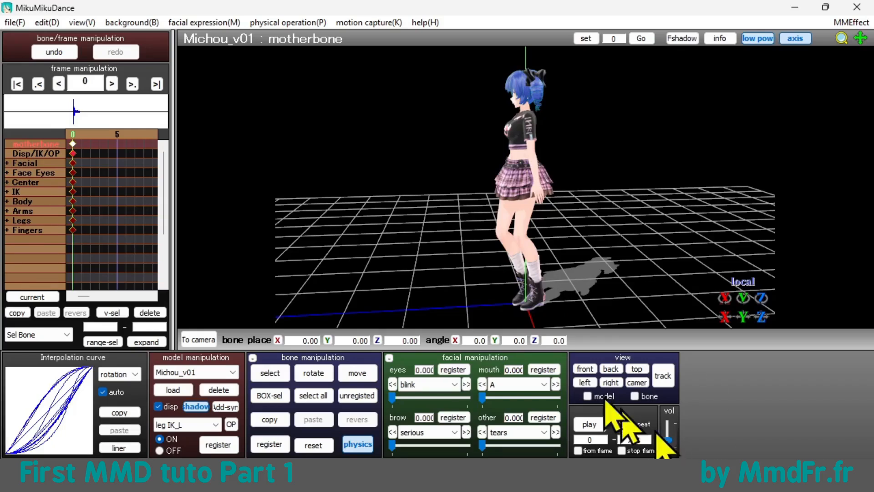
Step: Start saving the project under a new name and create the folder 001_First-Project inside UserFile/_Project
{"action": "left_click", "coordinate": [9, 22]}
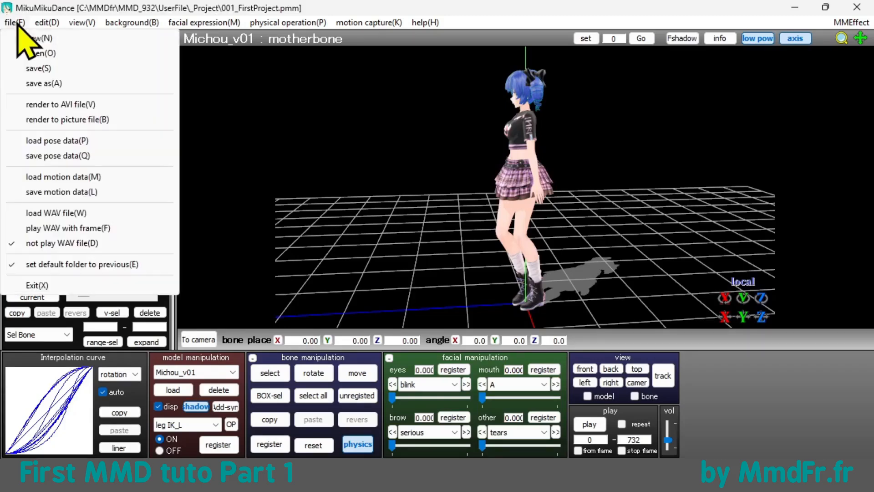
{"action": "left_click", "coordinate": [43, 82]}
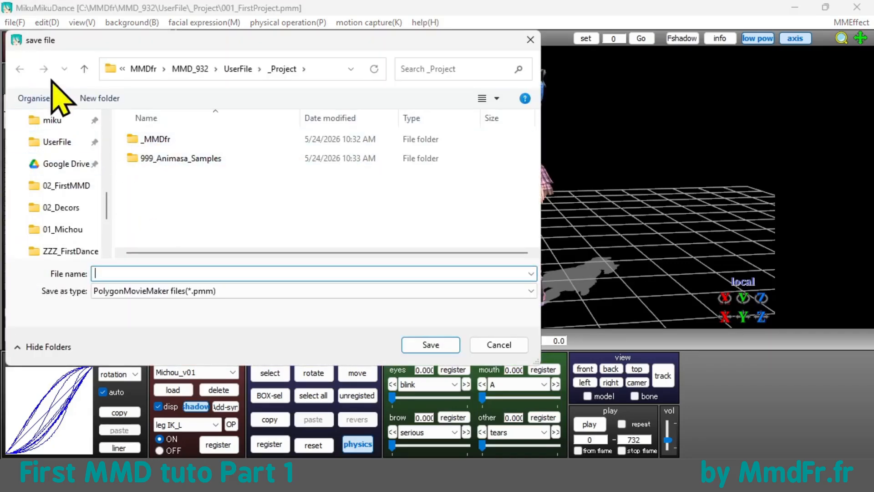
{"action": "left_click", "coordinate": [120, 101]}
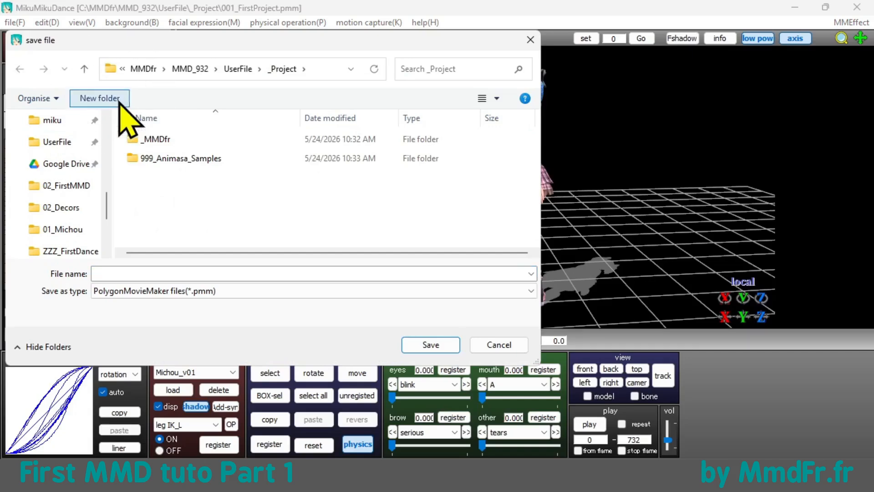
{"action": "type", "text": "0"}
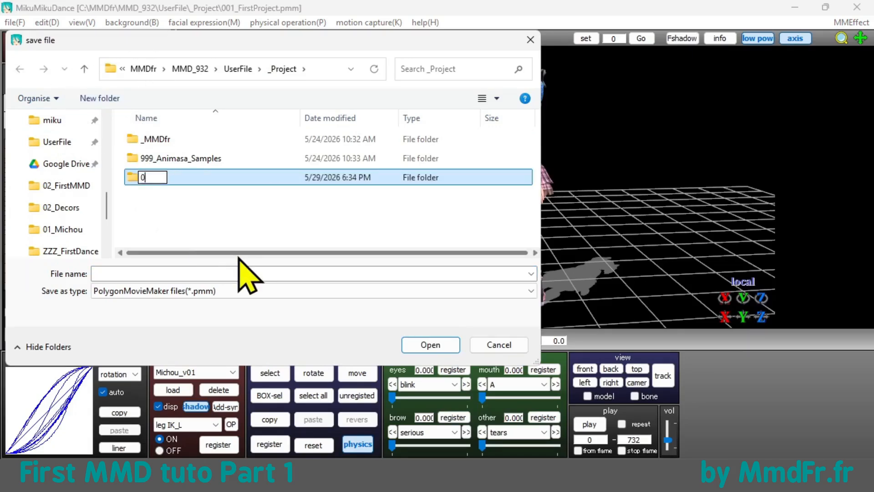
{"action": "type", "text": "01_First-Project"}
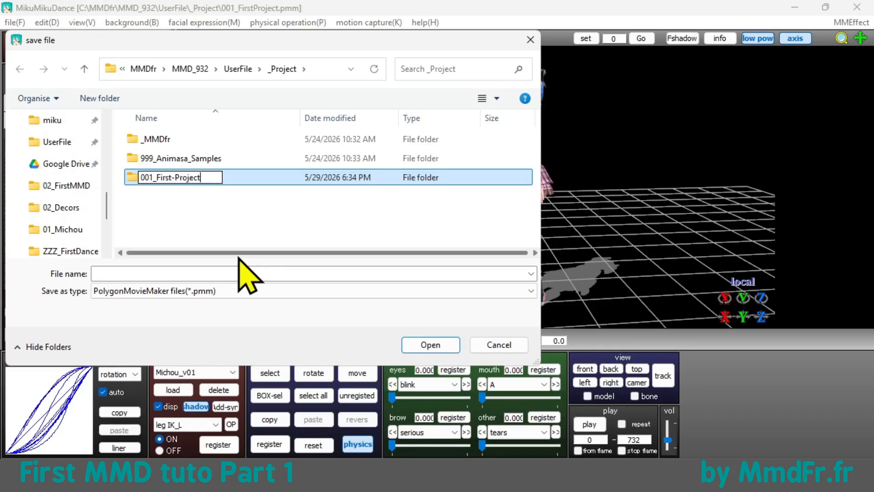
{"action": "key", "text": "Return"}
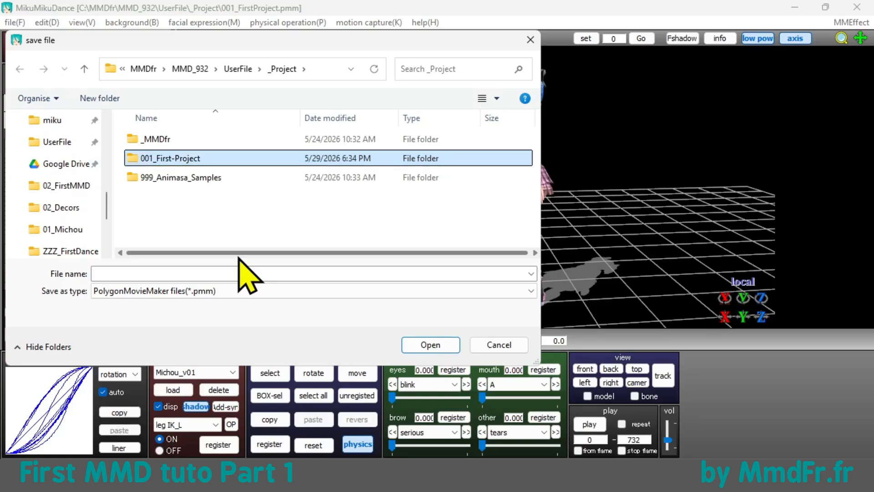
Step: Save the project in the 001_First-Project folder as 001_v01_debut
{"action": "double_click", "coordinate": [200, 158]}
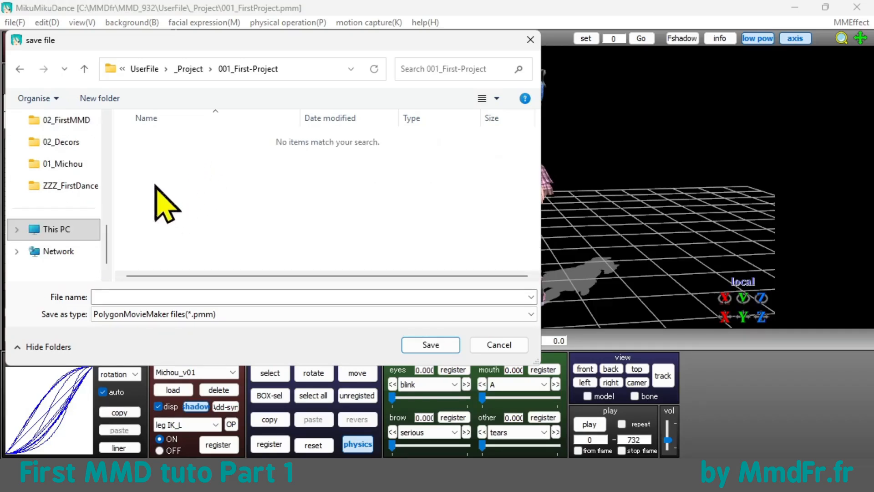
{"action": "left_click", "coordinate": [130, 297]}
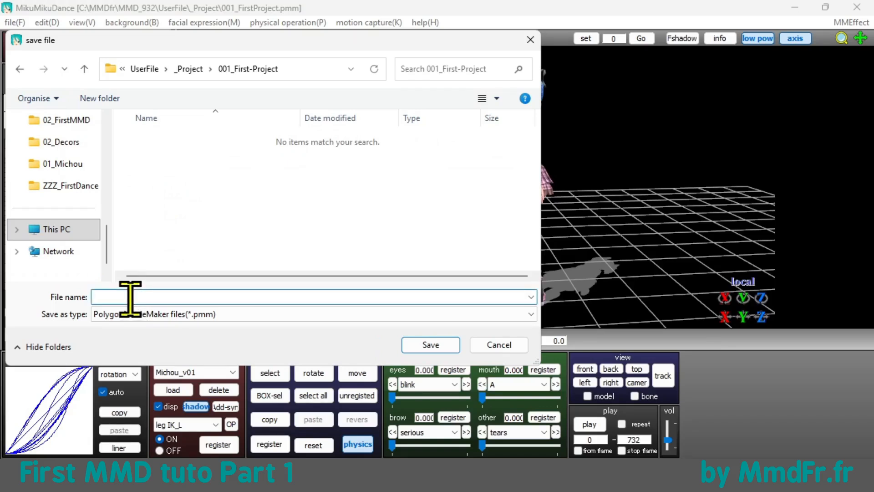
{"action": "type", "text": "001_v01_debut"}
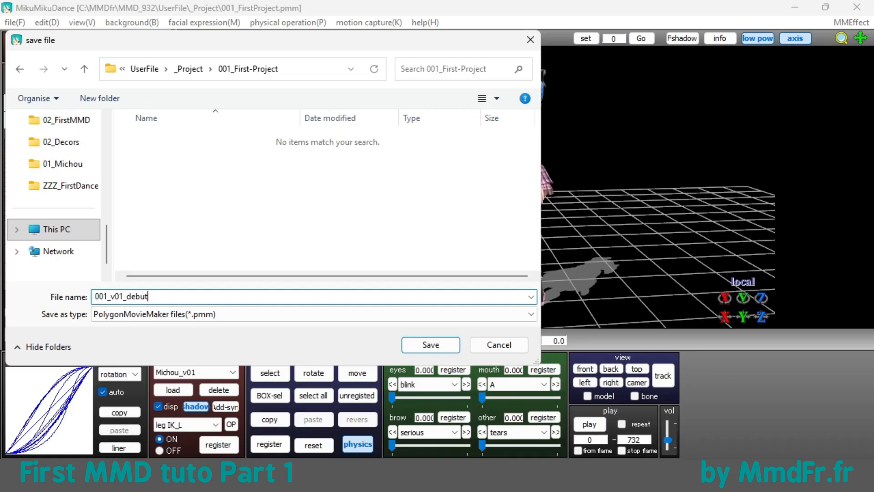
{"action": "left_click", "coordinate": [422, 342]}
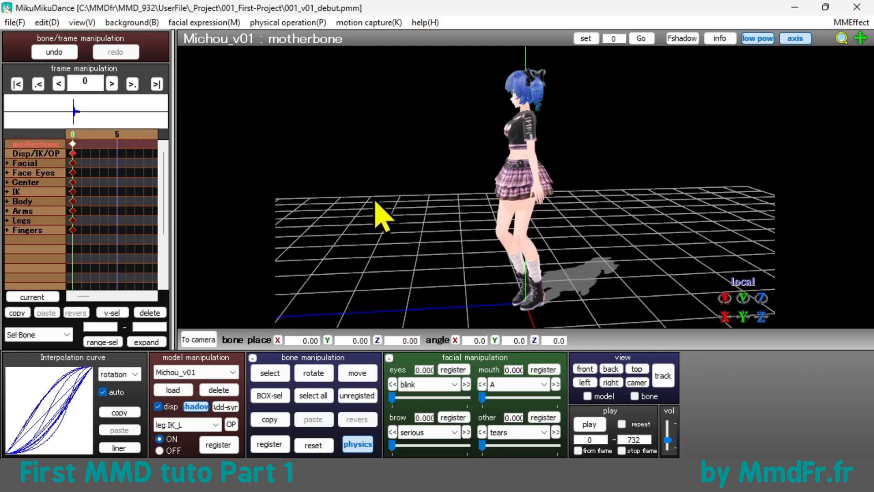
Step: Switch to camera mode and load the stage accessory MMDfr_Stage1.x from Stage/_MMDfr/01_MMDfr_Stage1
{"action": "right_click_drag", "start_coordinate": [354, 211], "coordinate": [446, 198]}
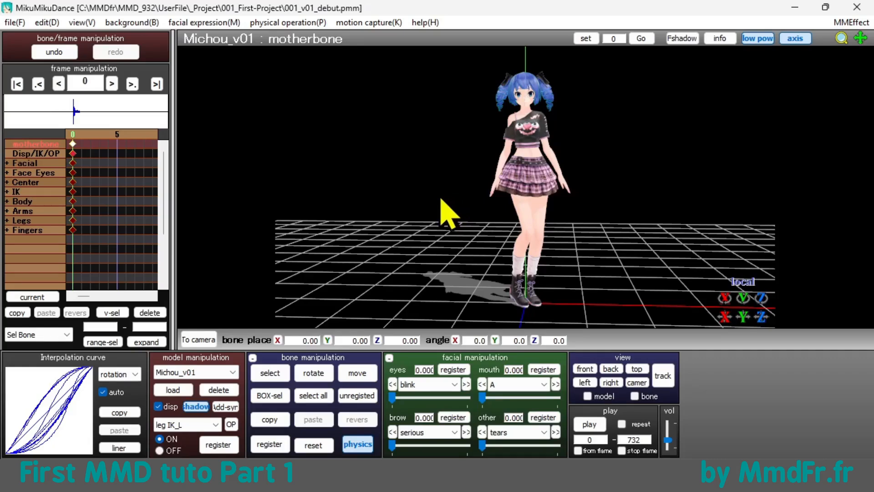
{"action": "left_click", "coordinate": [207, 339]}
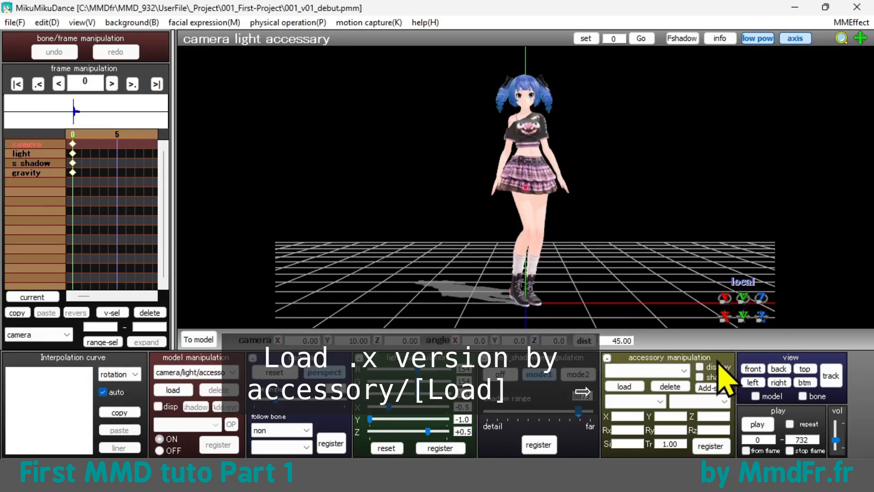
{"action": "left_click", "coordinate": [624, 387]}
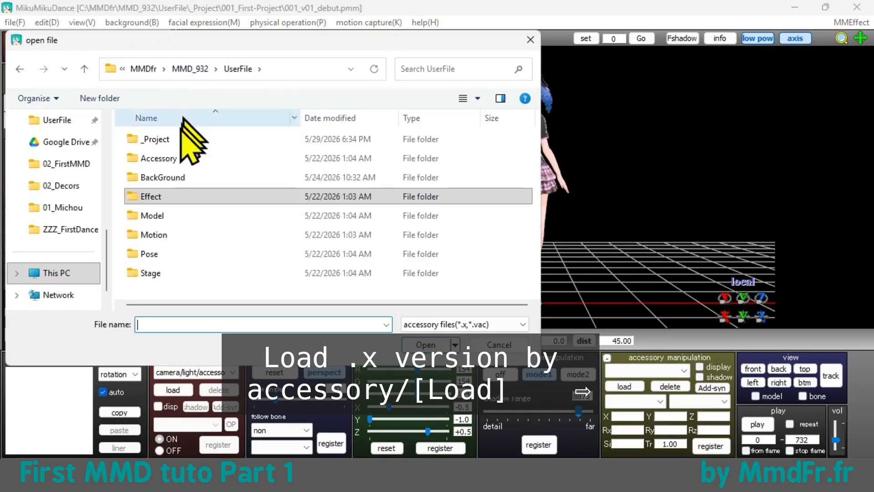
{"action": "double_click", "coordinate": [155, 276]}
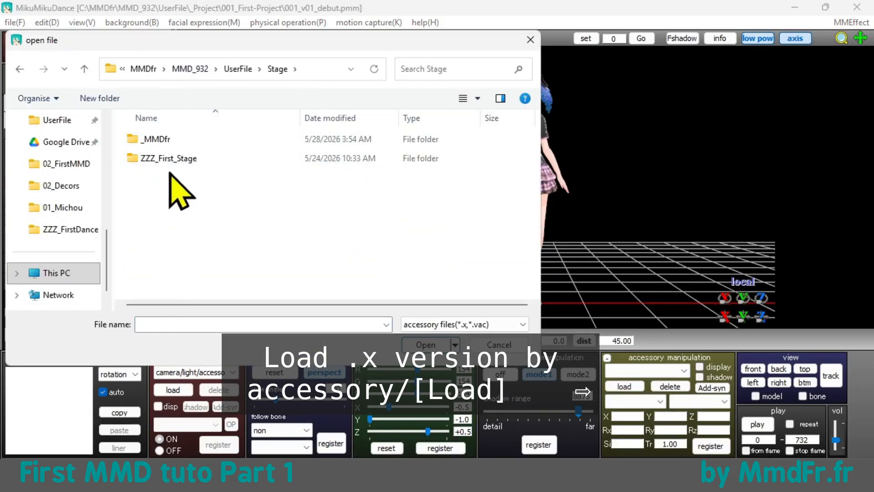
{"action": "double_click", "coordinate": [169, 140]}
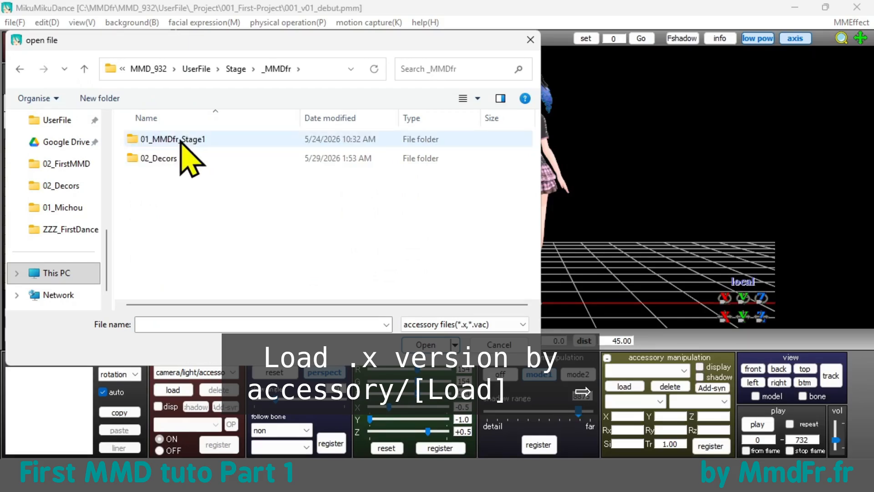
{"action": "double_click", "coordinate": [181, 140]}
{"action": "left_click", "coordinate": [175, 159]}
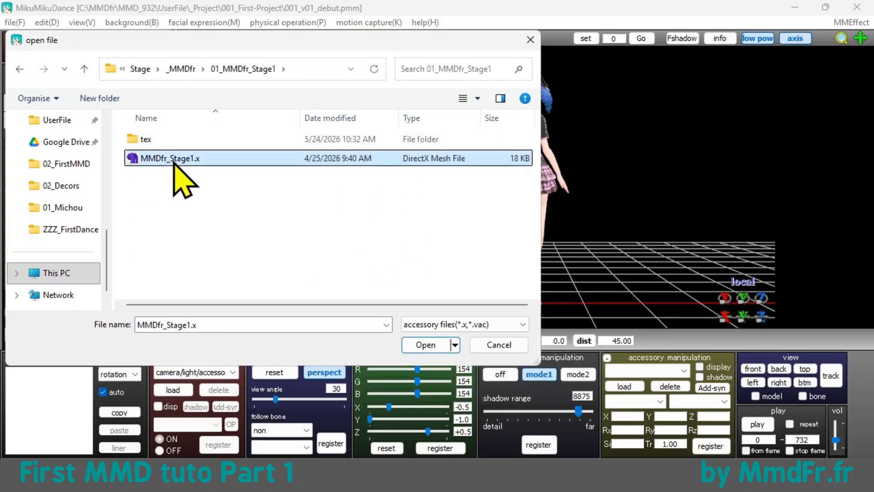
{"action": "left_click", "coordinate": [429, 345]}
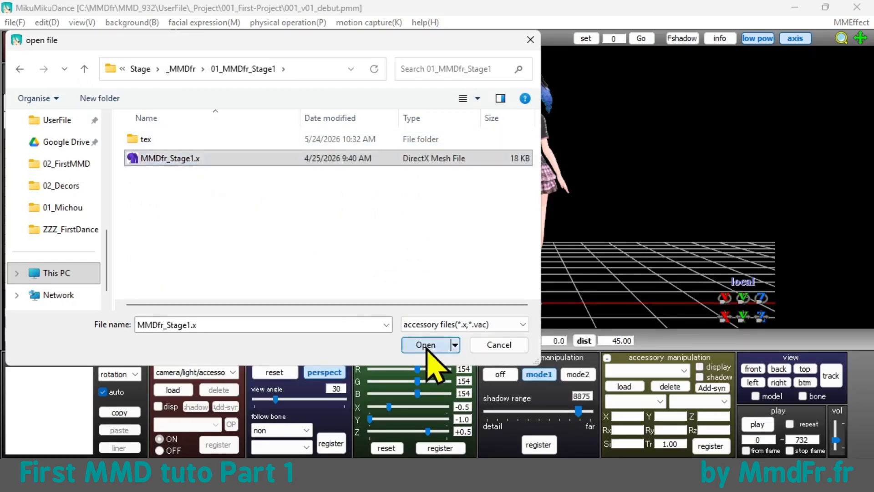
Step: Hide the coordinate axis and grid and view the model on the stage from farther away
{"action": "right_click_drag", "start_coordinate": [649, 234], "coordinate": [616, 258]}
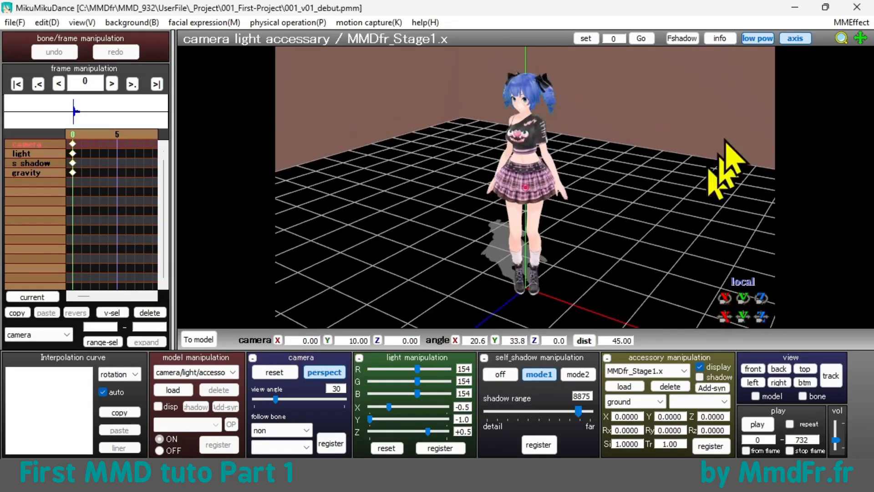
{"action": "left_click", "coordinate": [795, 40]}
{"action": "scroll", "coordinate": [692, 158], "scroll_direction": "down", "scroll_amount": 8}
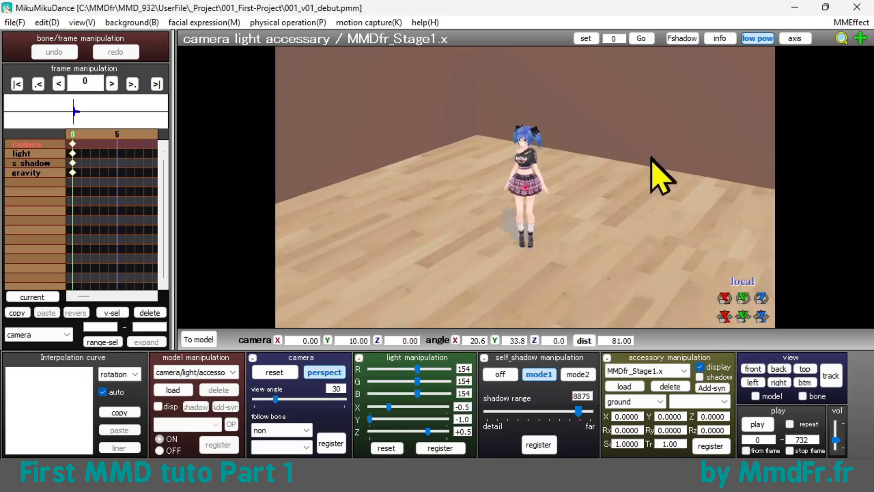
{"action": "right_click_drag", "start_coordinate": [615, 199], "coordinate": [641, 234]}
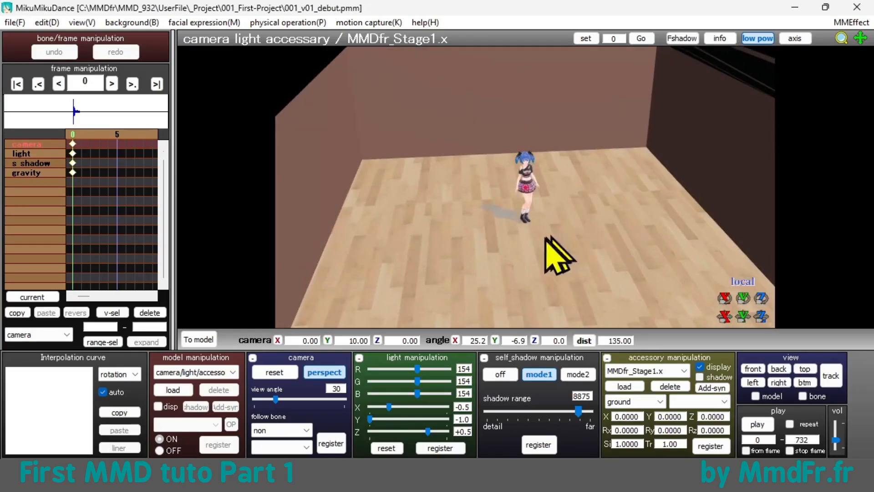
Step: Turn off the display of the model's ground shadow on the stage floor
{"action": "scroll", "coordinate": [491, 246], "scroll_direction": "up", "scroll_amount": 7}
{"action": "scroll", "coordinate": [495, 273], "scroll_direction": "up", "scroll_amount": 9}
{"action": "middle_click_drag", "start_coordinate": [499, 302], "coordinate": [512, 220]}
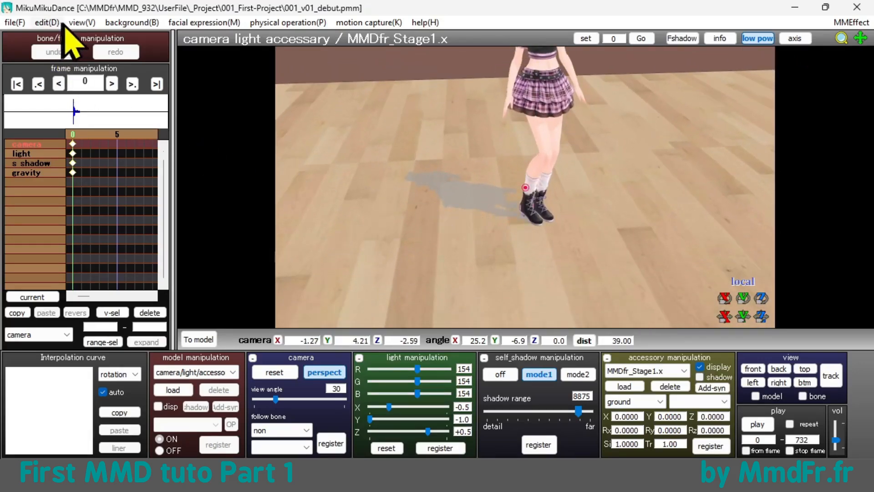
{"action": "left_click", "coordinate": [82, 23]}
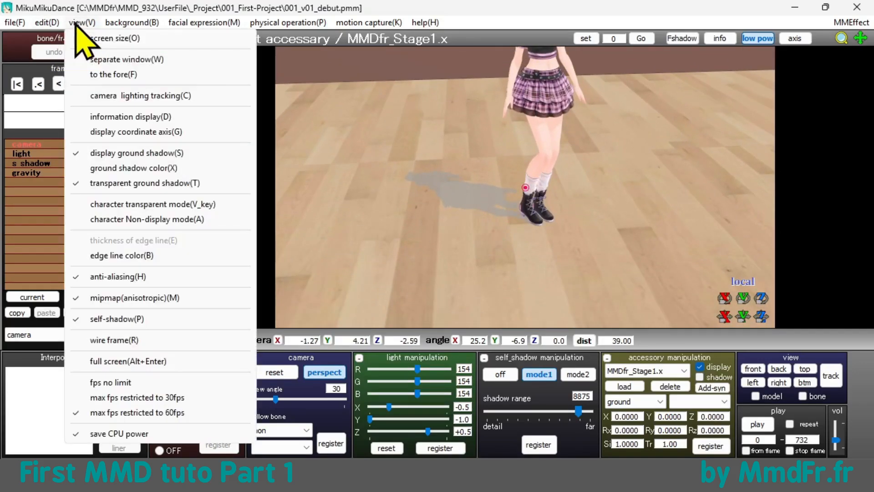
{"action": "left_click", "coordinate": [139, 154]}
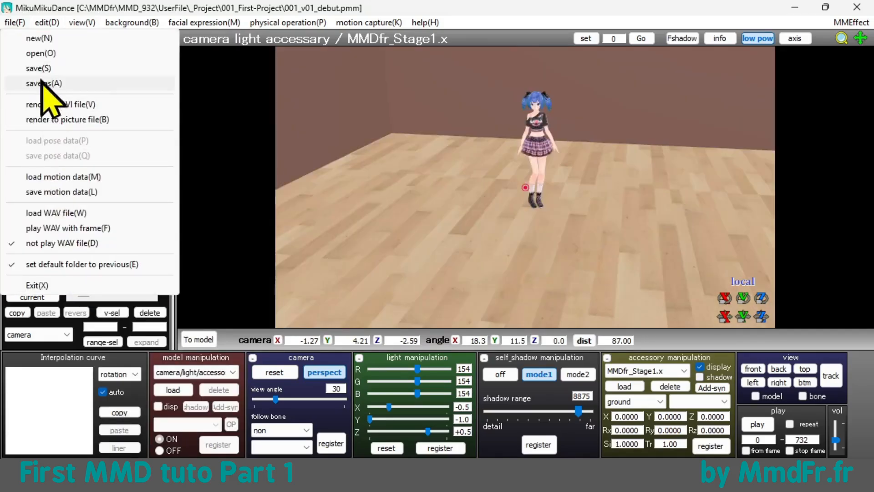
Step: Save the project as a new version named 001_v02_stage in the 001_First-Project folder
{"action": "left_click", "coordinate": [43, 84]}
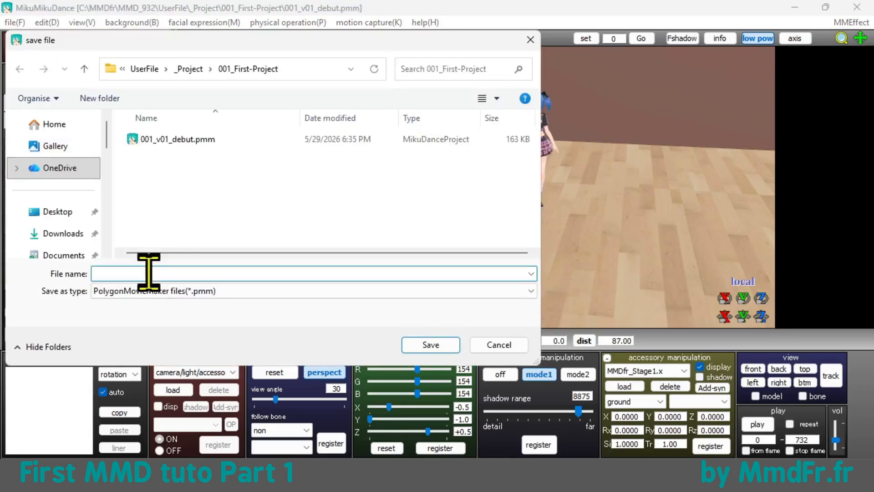
{"action": "type", "text": "001"}
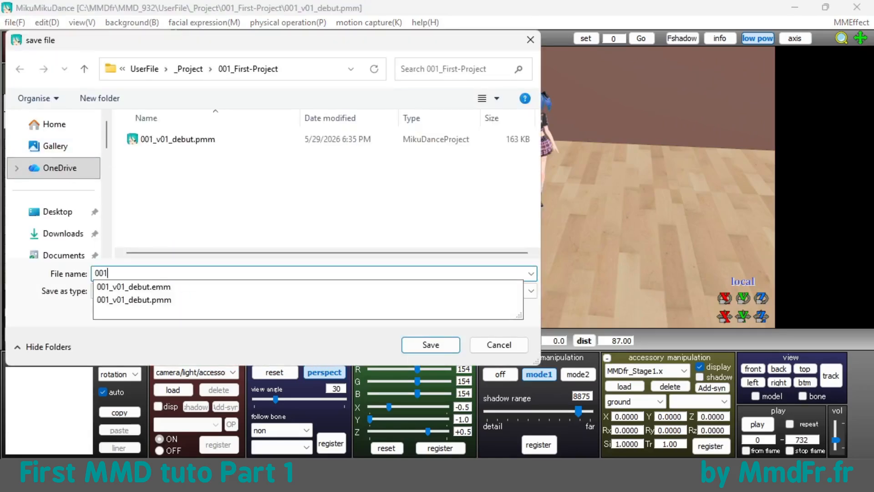
{"action": "type", "text": "_v02_stage"}
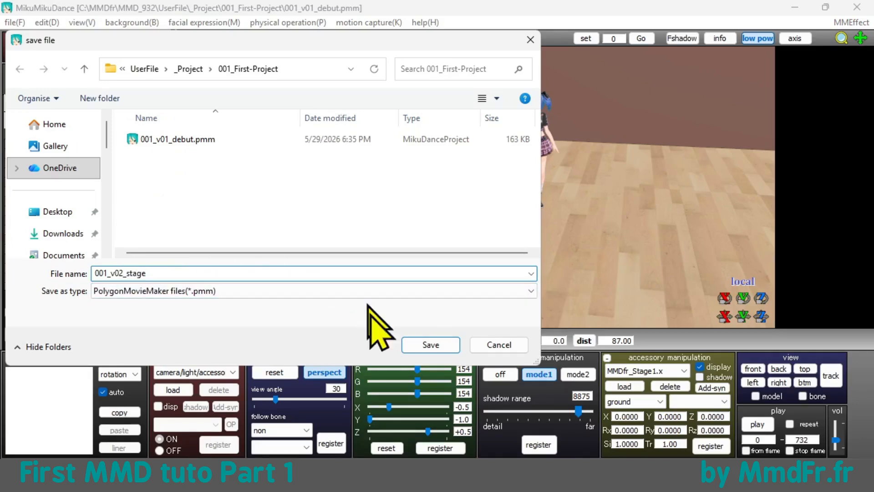
{"action": "left_click", "coordinate": [432, 345]}
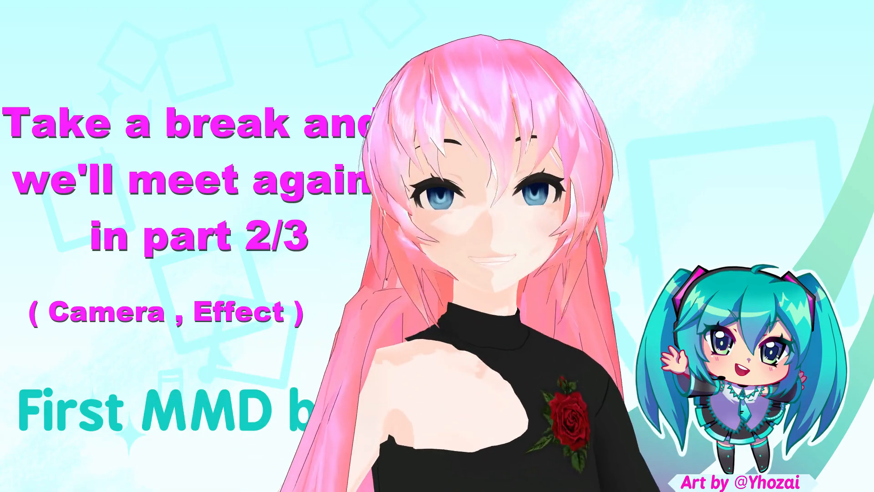